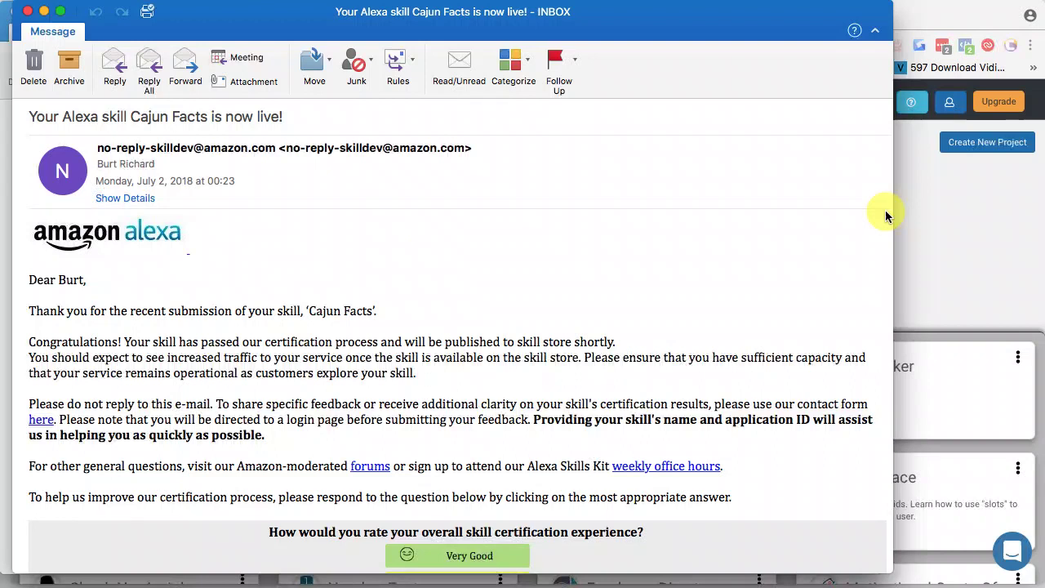
Bring the Voice Apps projects page forward after reading the 'Cajun Facts is now live' email.
click(919, 202)
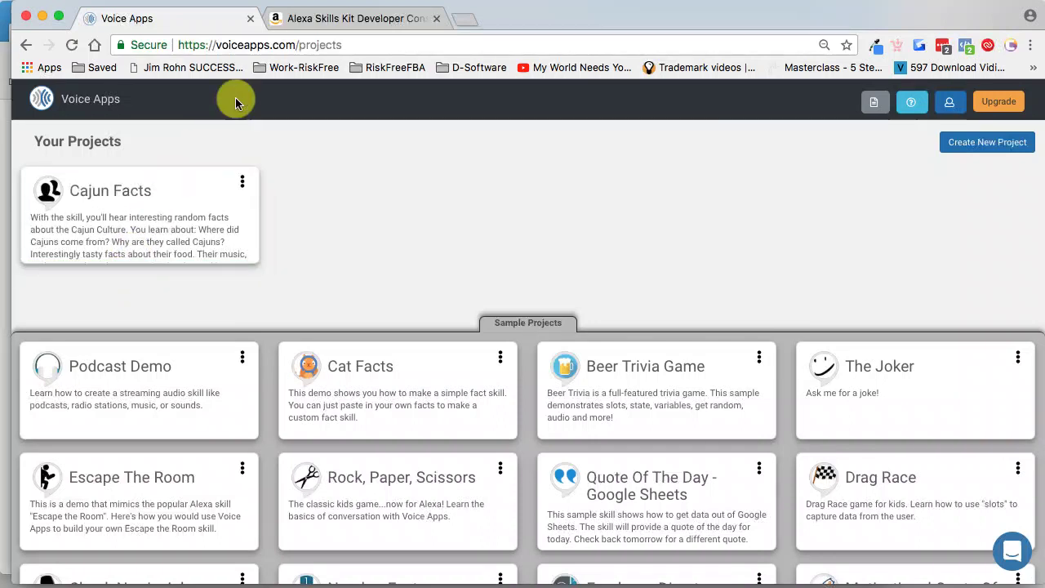
Show the Alexa Skills list with Cajun Facts Live beside its In Development version.
click(327, 18)
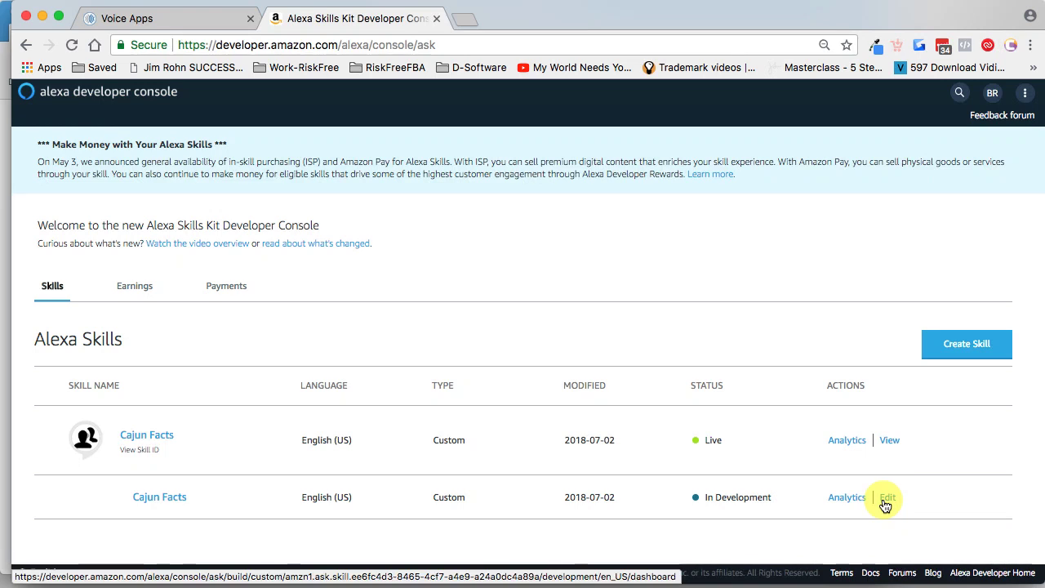
View the Cajun Facts project's Welcome intent and publishing info, then return to the skills list.
click(188, 18)
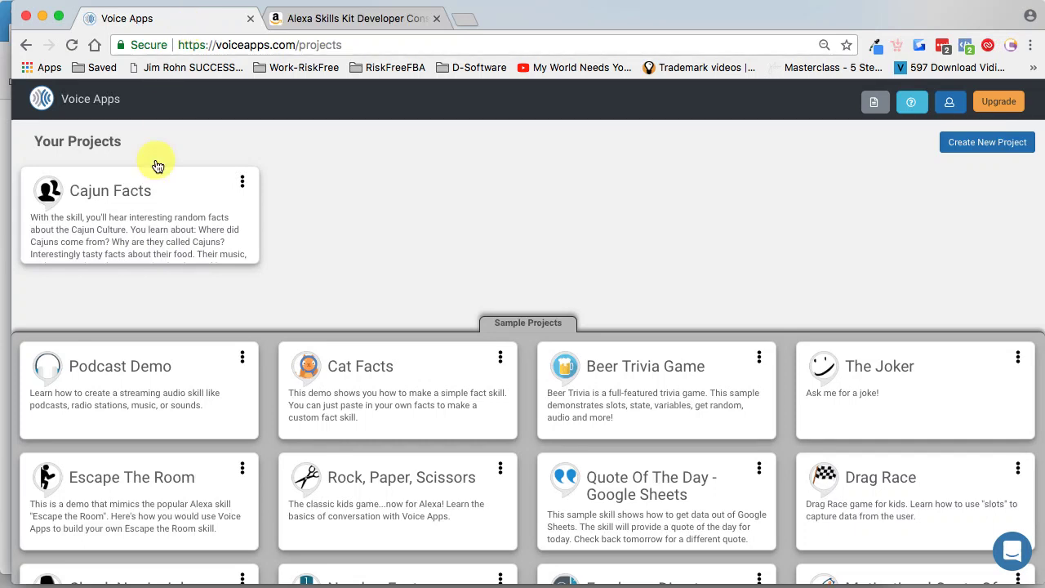
click(141, 227)
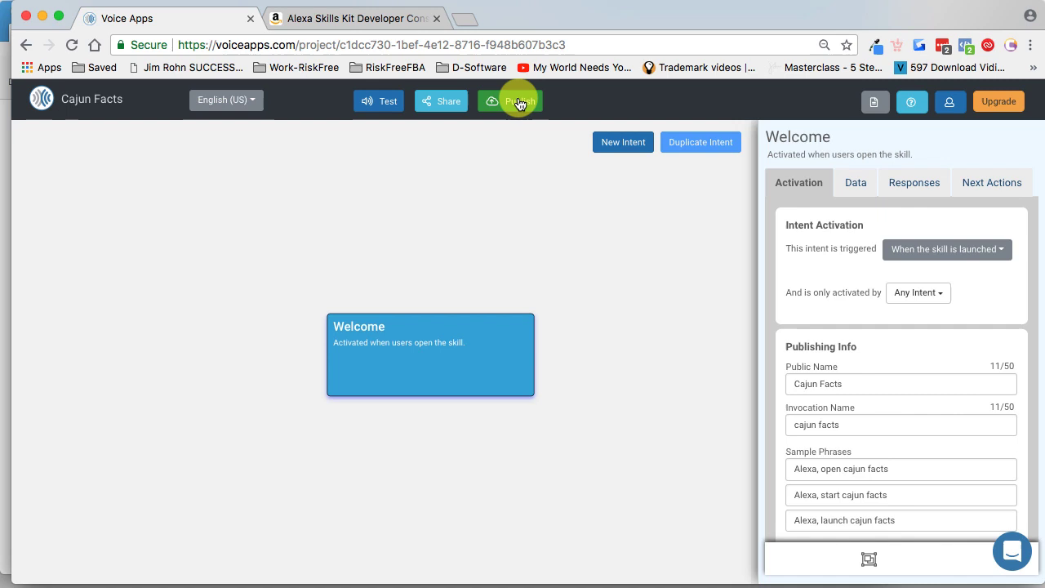
click(371, 18)
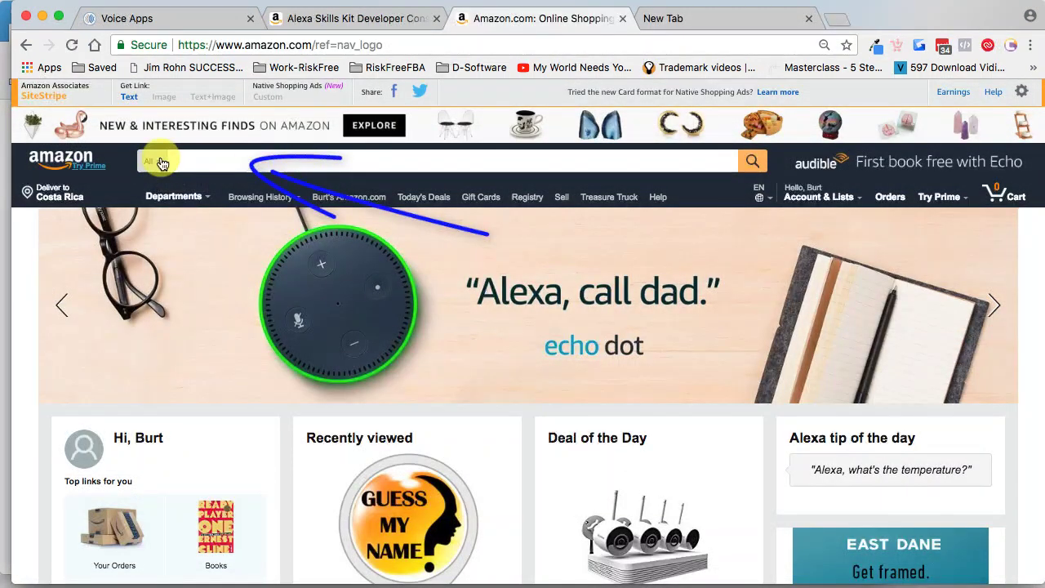
Limit Amazon search to Alexa Skills and load amazon.com/skills in a new tab.
click(155, 161)
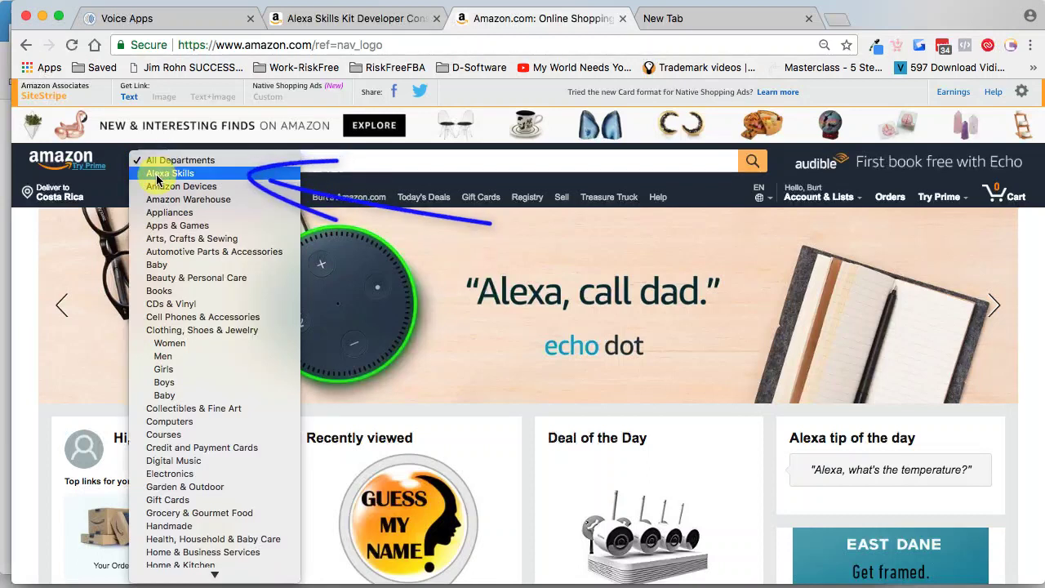
click(159, 173)
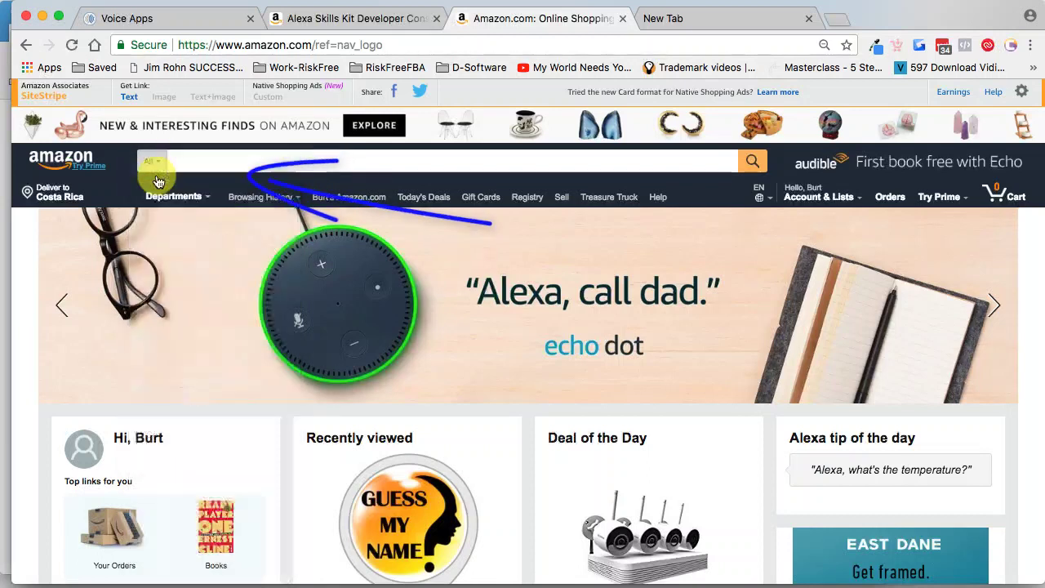
click(752, 161)
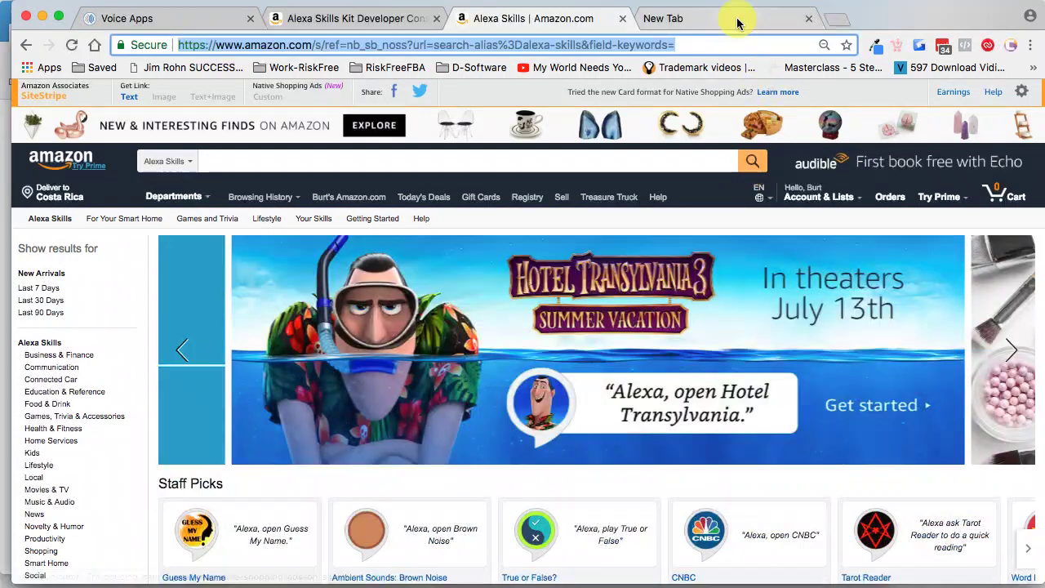
click(718, 18)
text(https://www.amazon.com/skills)
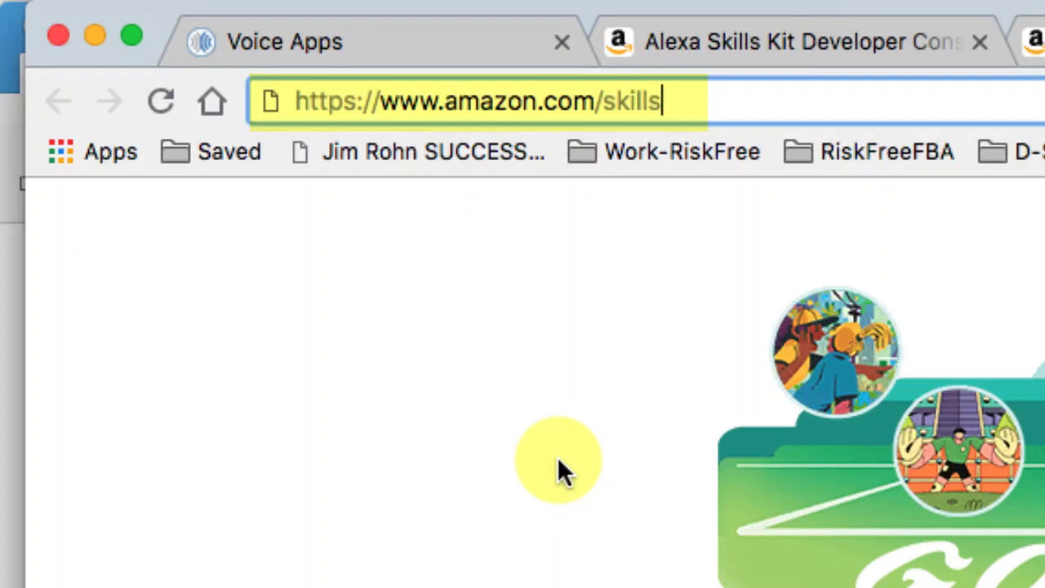
key(Return)
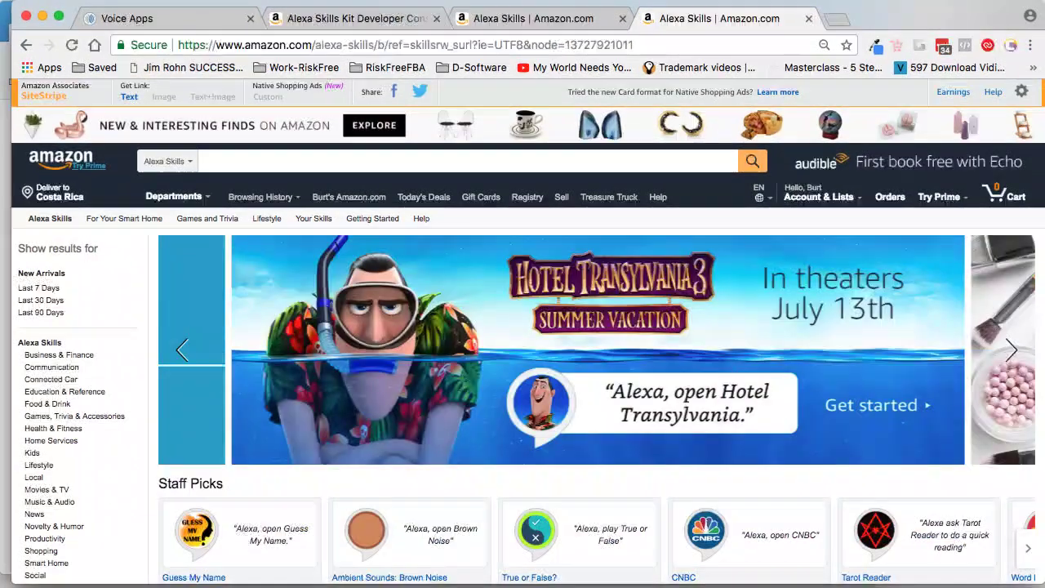
Search the Alexa Skills store for 'cajun facts' and open the Cajun Facts result by CoolSkills.
click(246, 160)
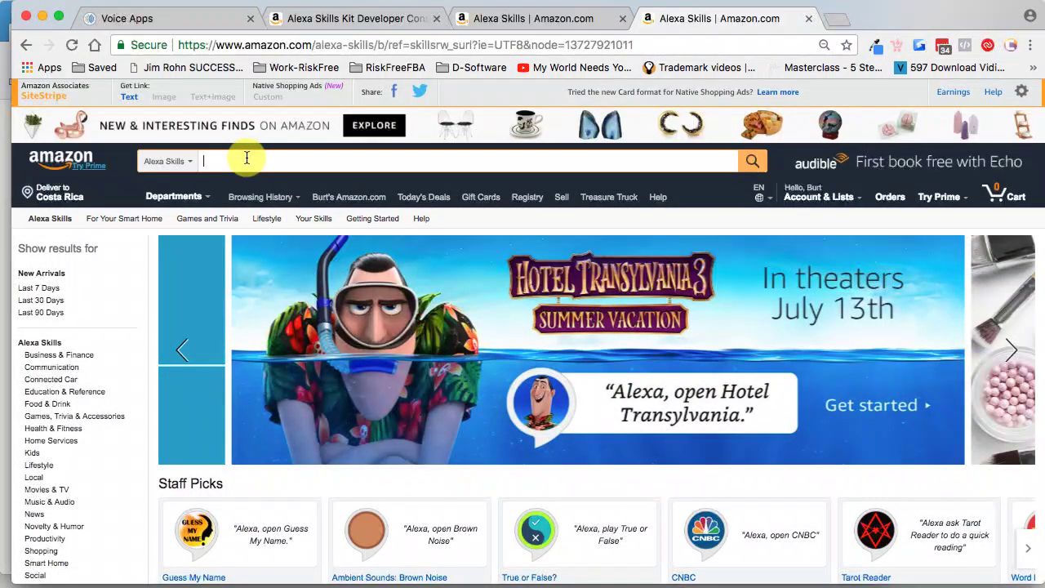
text(cajun fa)
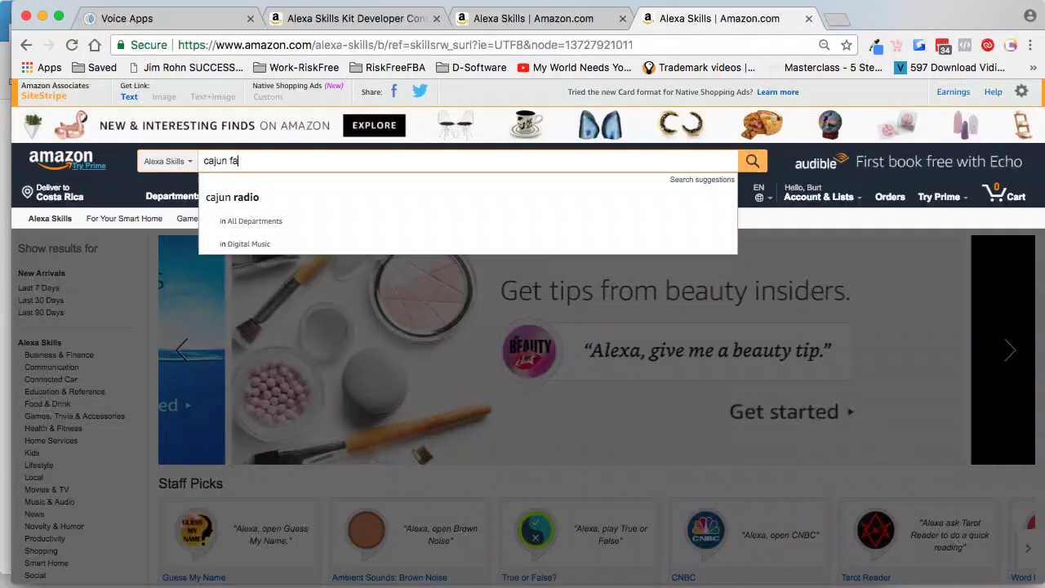
text(cts)
key(Return)
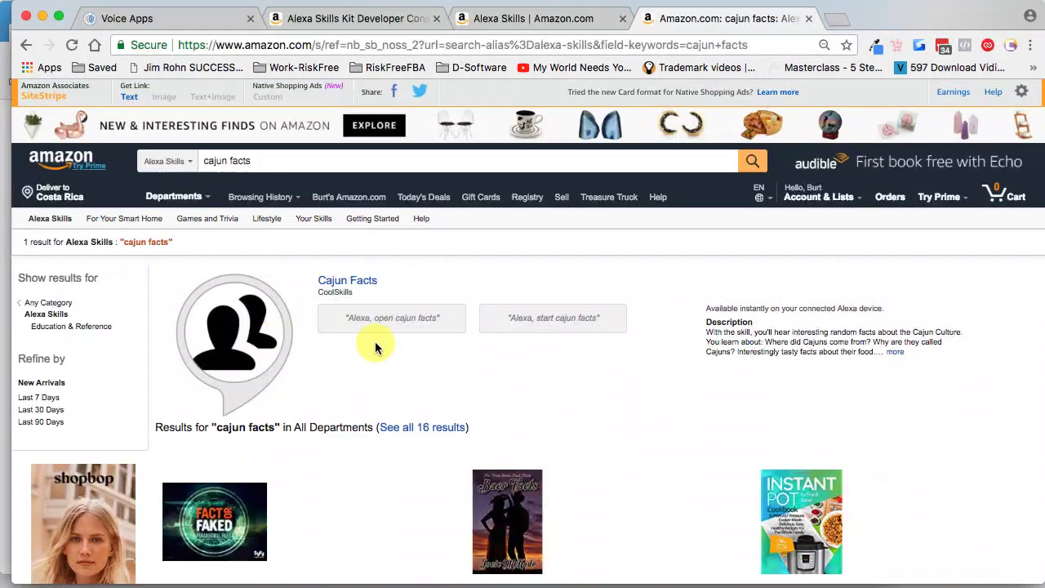
click(346, 284)
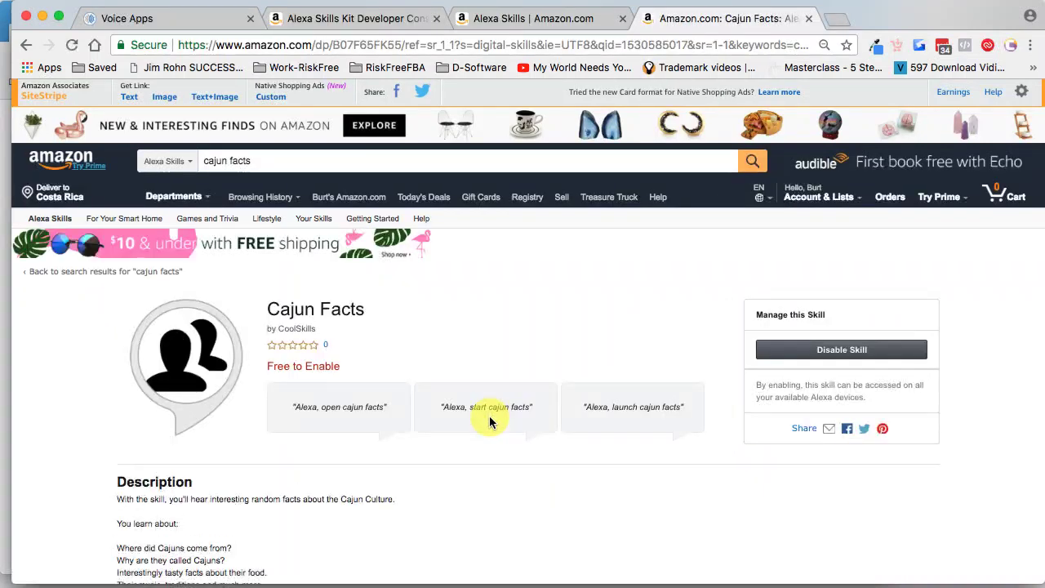
scroll(489, 415, down, 2)
scroll(489, 415, down, 2)
scroll(395, 394, down, 2)
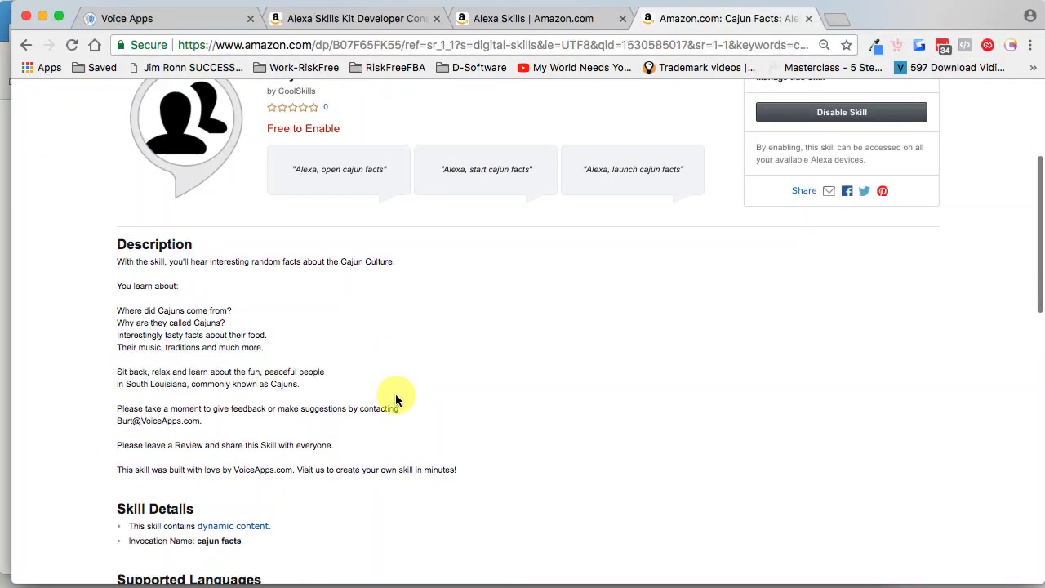
scroll(395, 393, down, 2)
scroll(395, 397, down, 2)
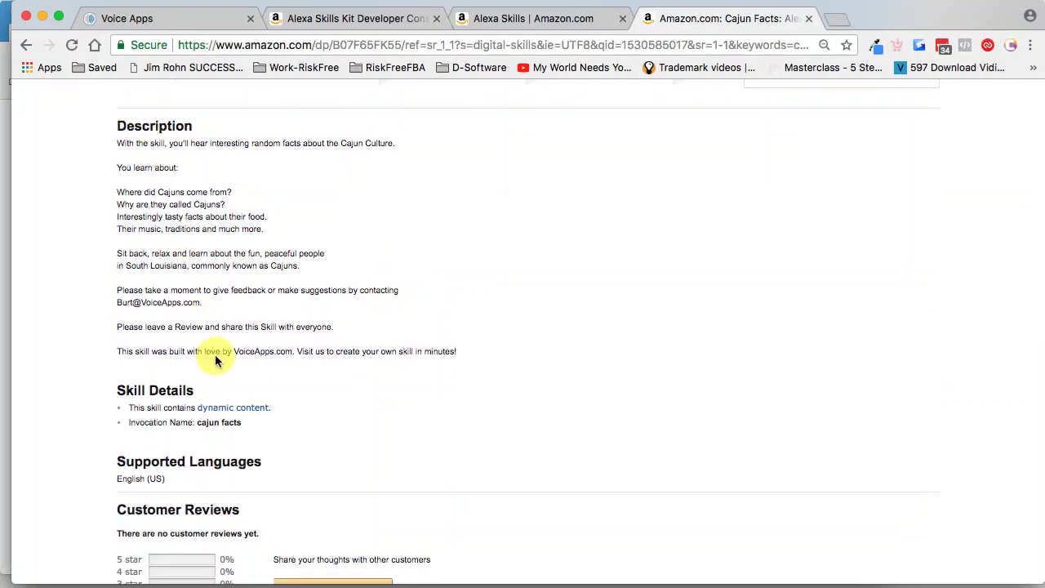
scroll(217, 361, down, 1)
scroll(216, 361, down, 2)
scroll(237, 343, up, 3)
scroll(317, 333, up, 5)
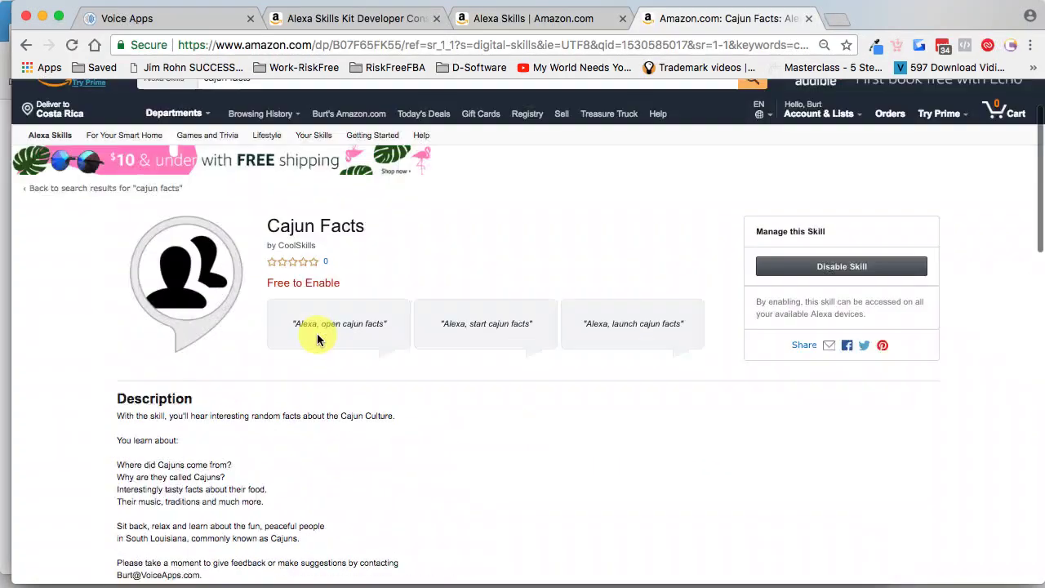
scroll(317, 333, up, 4)
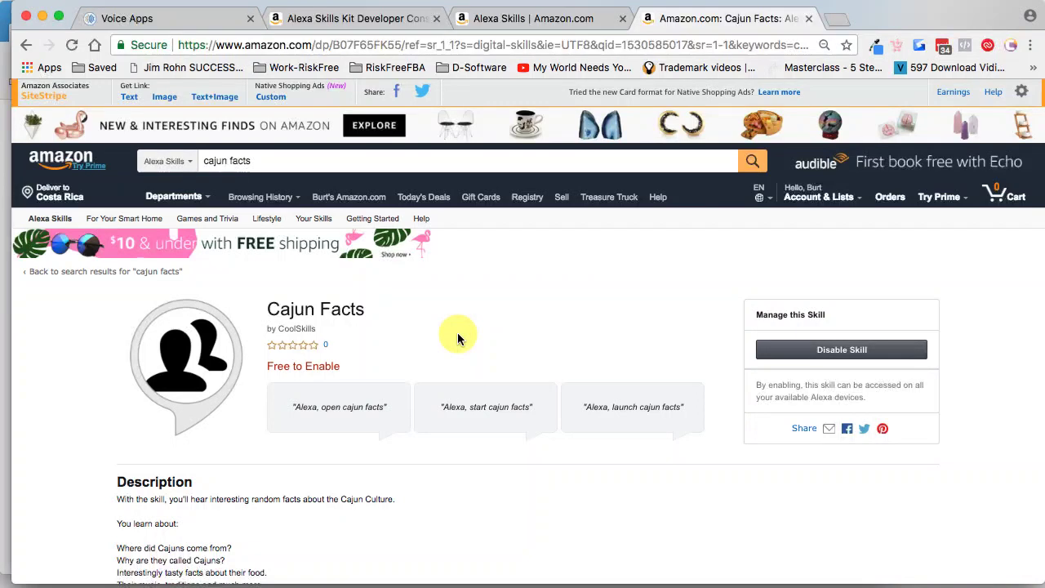
scroll(455, 333, down, 3)
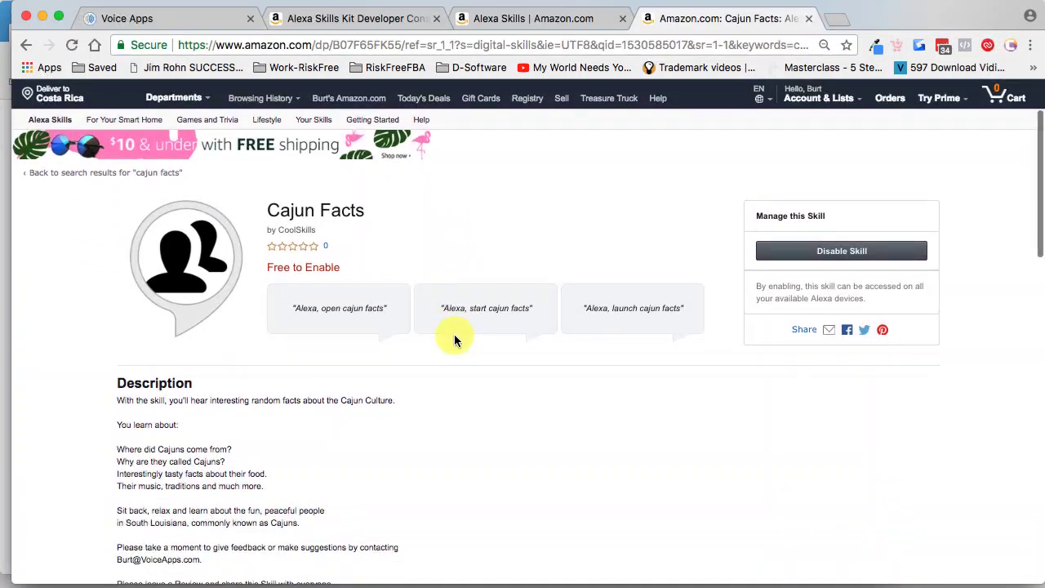
scroll(440, 360, down, 2)
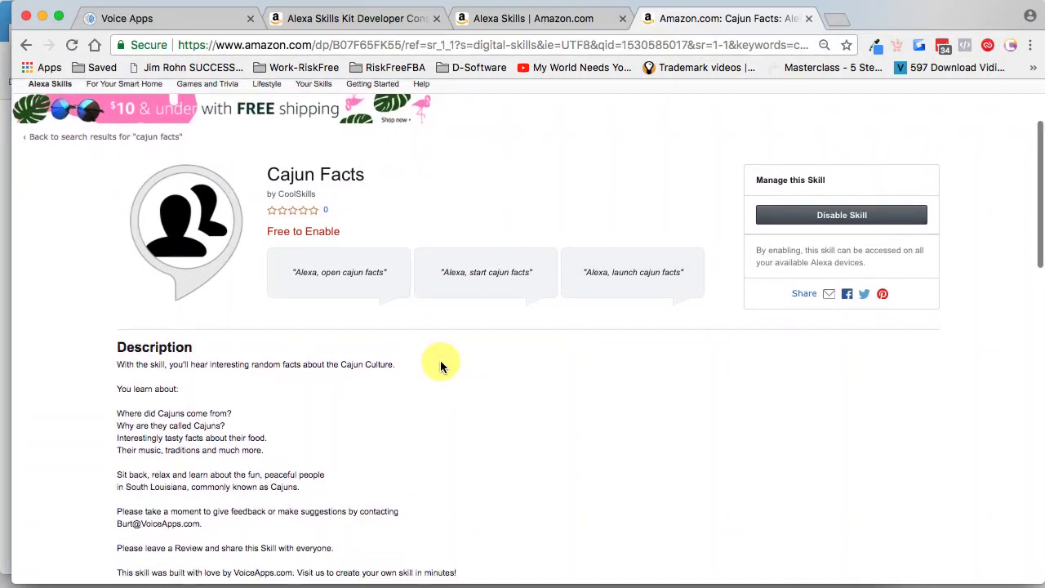
scroll(439, 360, down, 2)
scroll(440, 360, down, 3)
scroll(440, 359, up, 5)
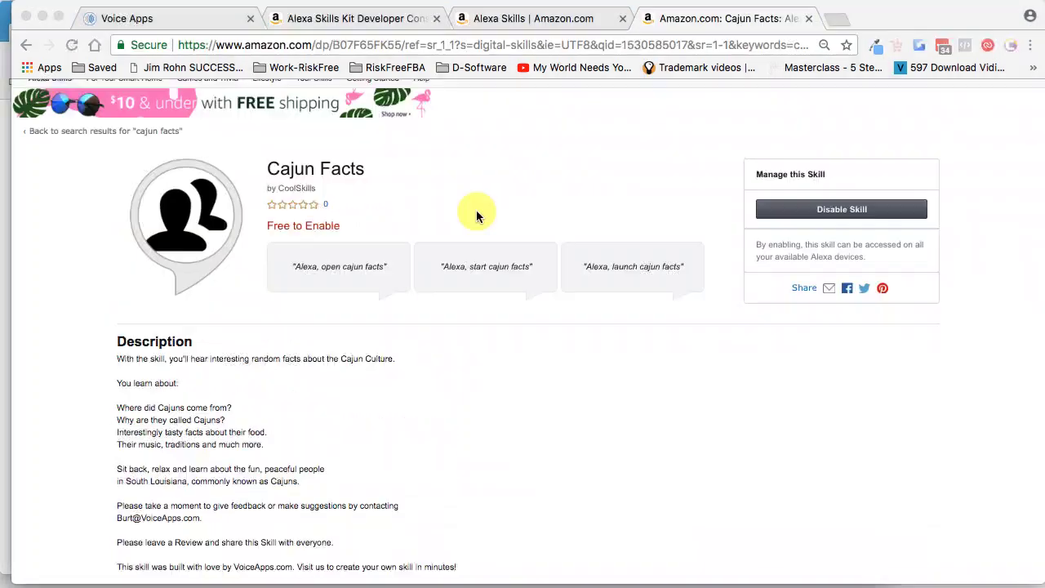
scroll(477, 214, down, 5)
scroll(477, 215, down, 5)
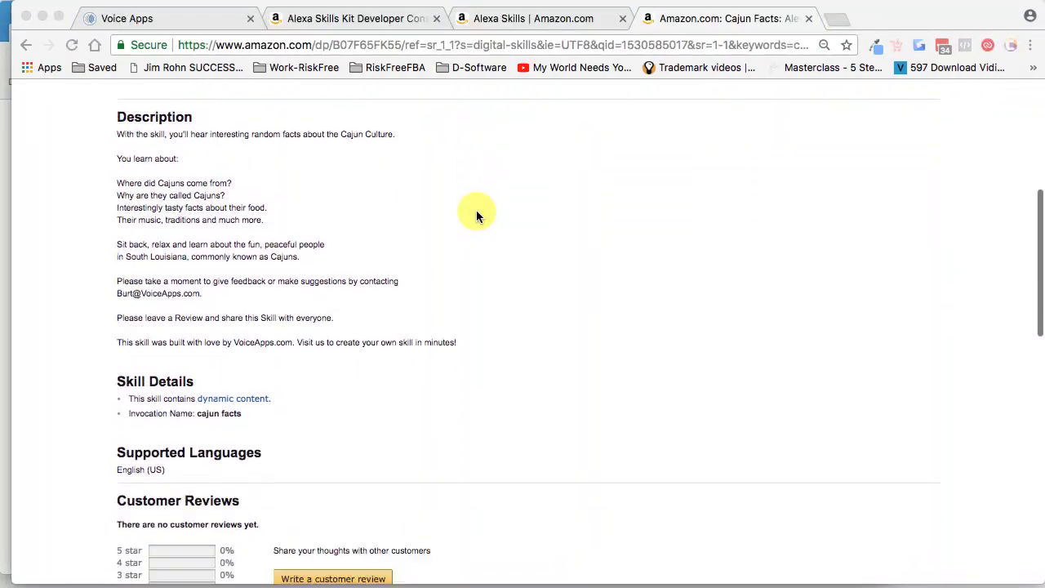
scroll(476, 210, down, 1)
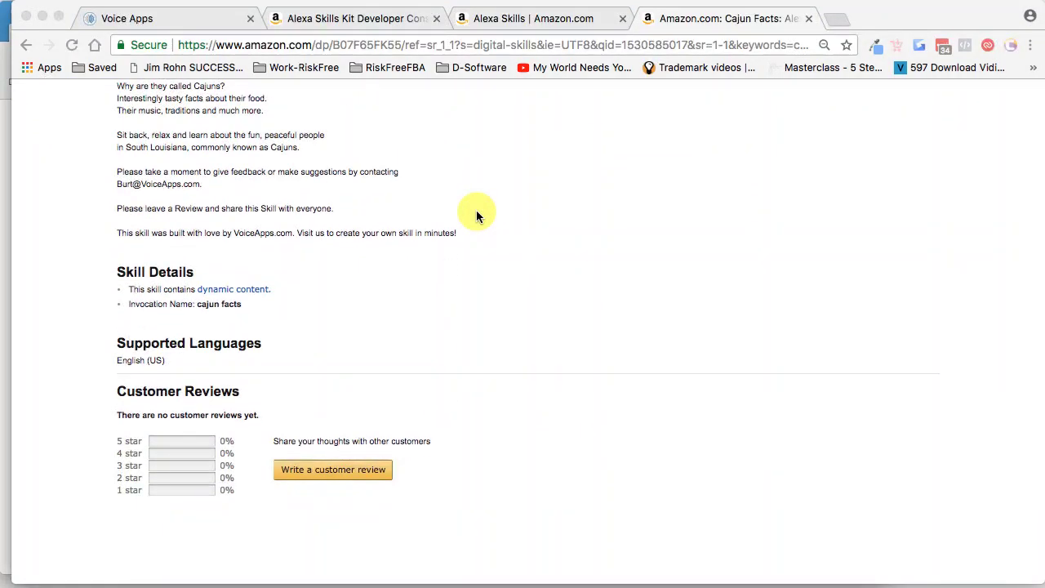